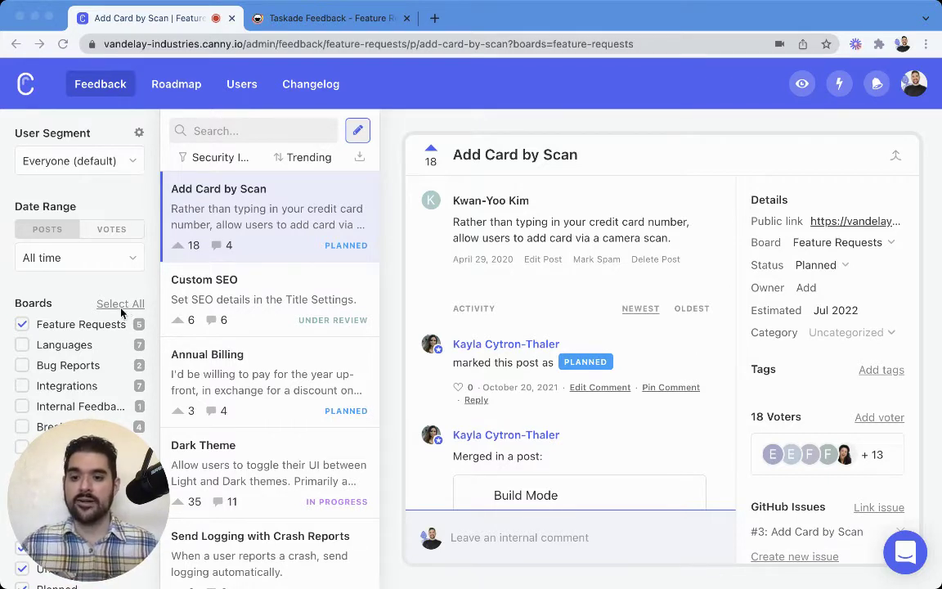
Open the Feature Requests board's settings, glance at account settings, then return.
mouse_move(126, 324)
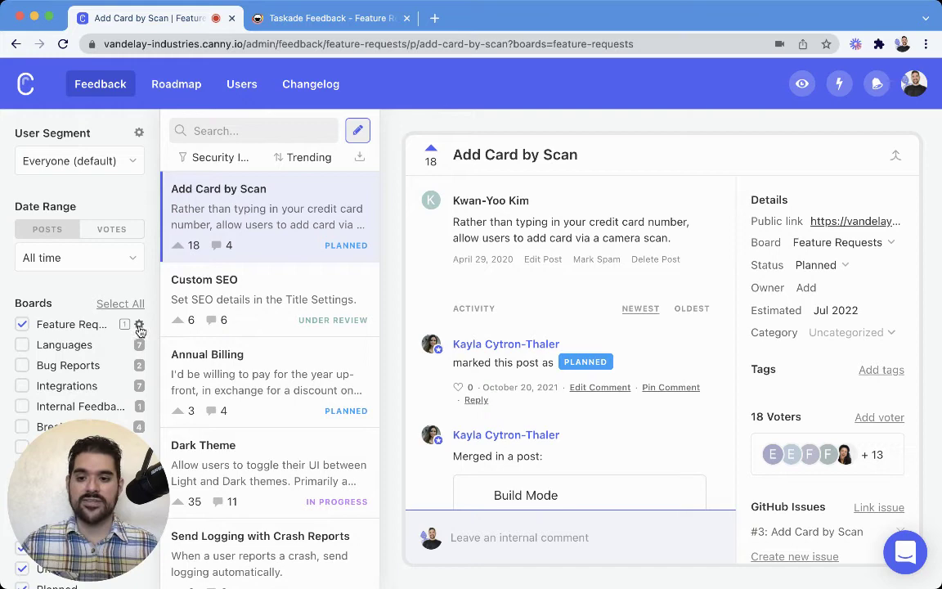
click(139, 327)
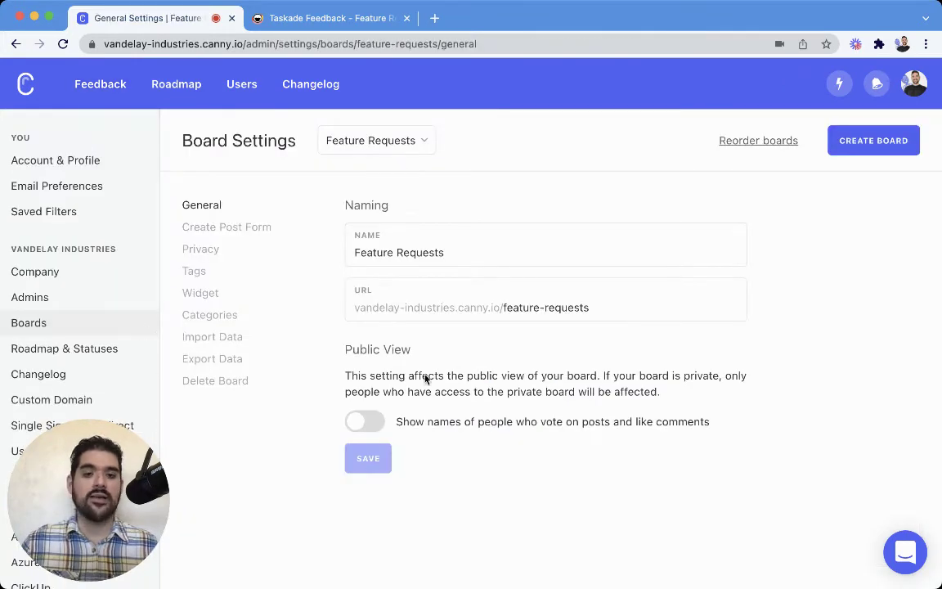
click(912, 84)
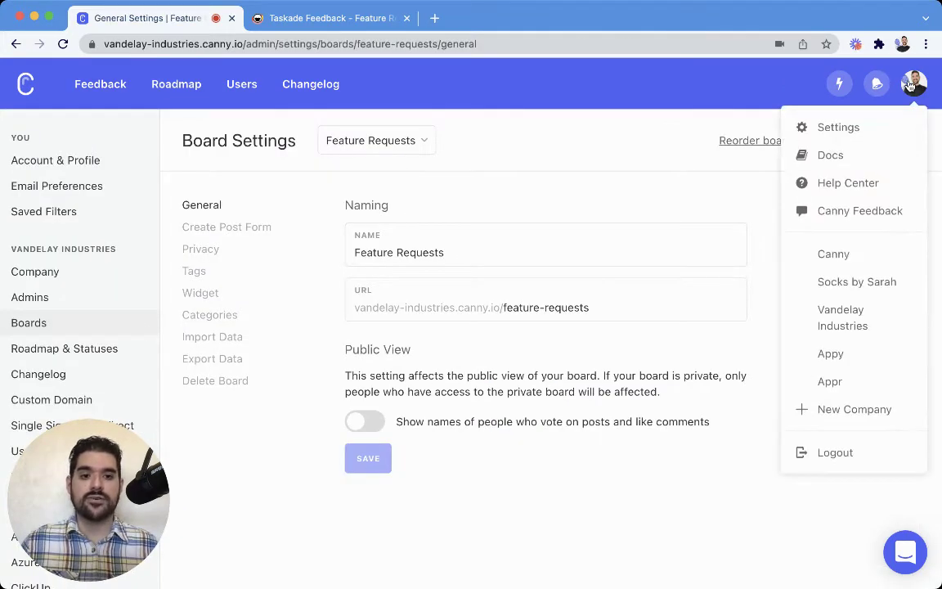
click(840, 129)
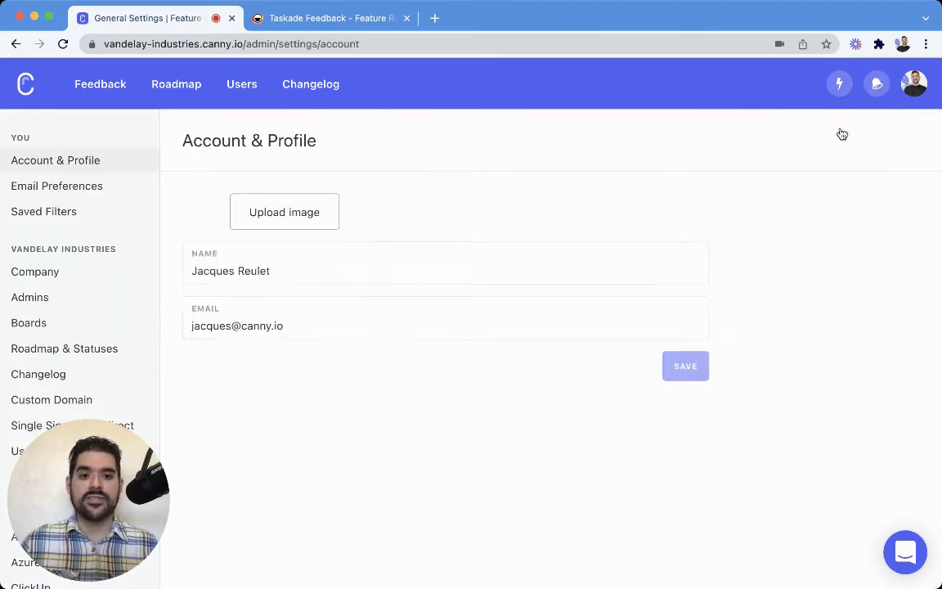
click(59, 325)
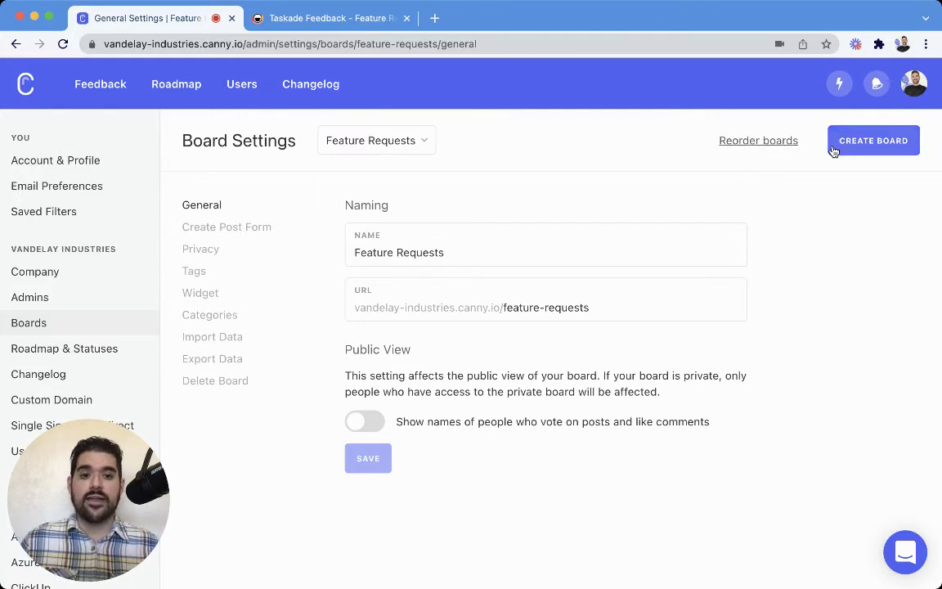
Preview the board reorder list and the board switcher, leaving both unchanged.
click(772, 142)
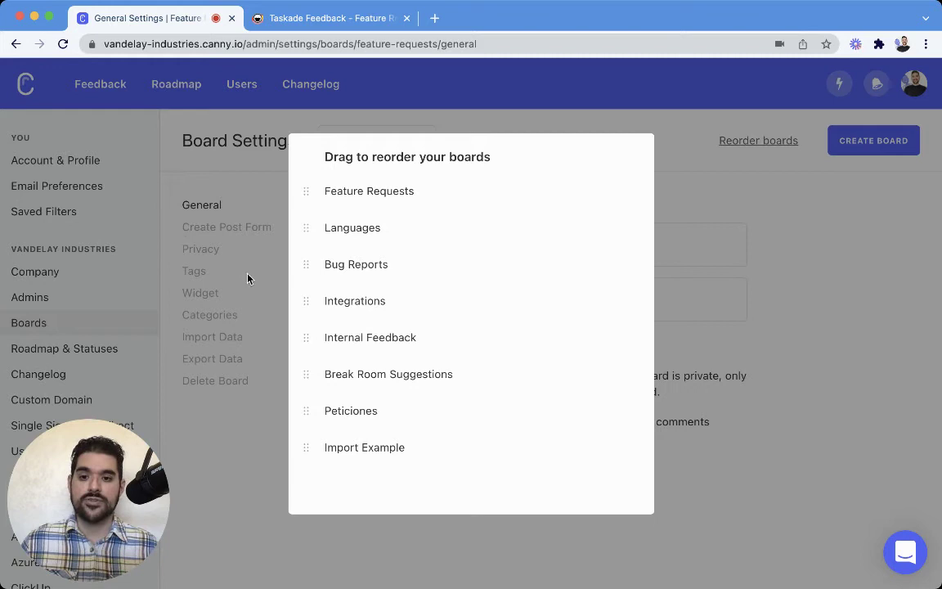
mouse_move(304, 228)
mouse_down()
mouse_move(309, 309)
mouse_move(310, 236)
mouse_up()
click(843, 267)
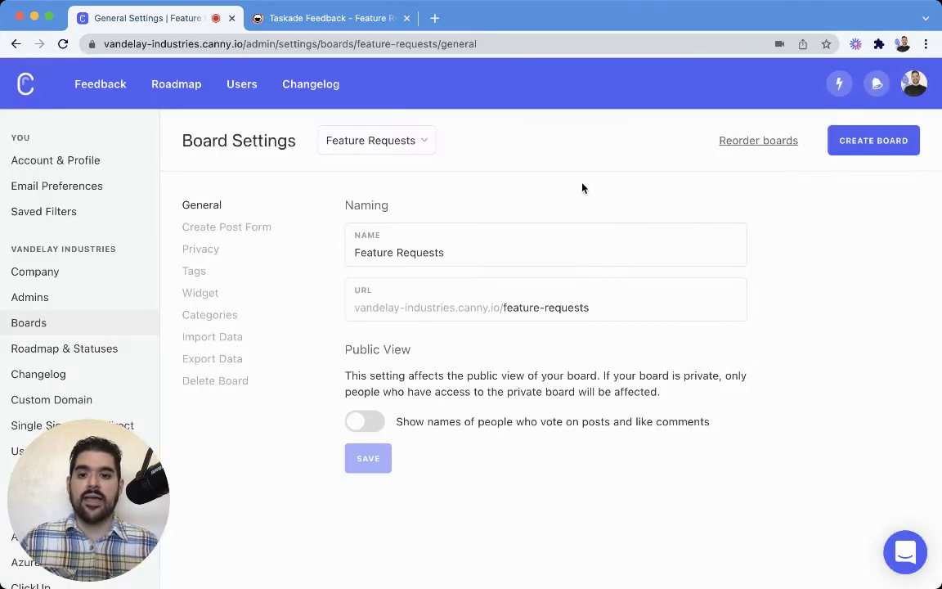
click(415, 143)
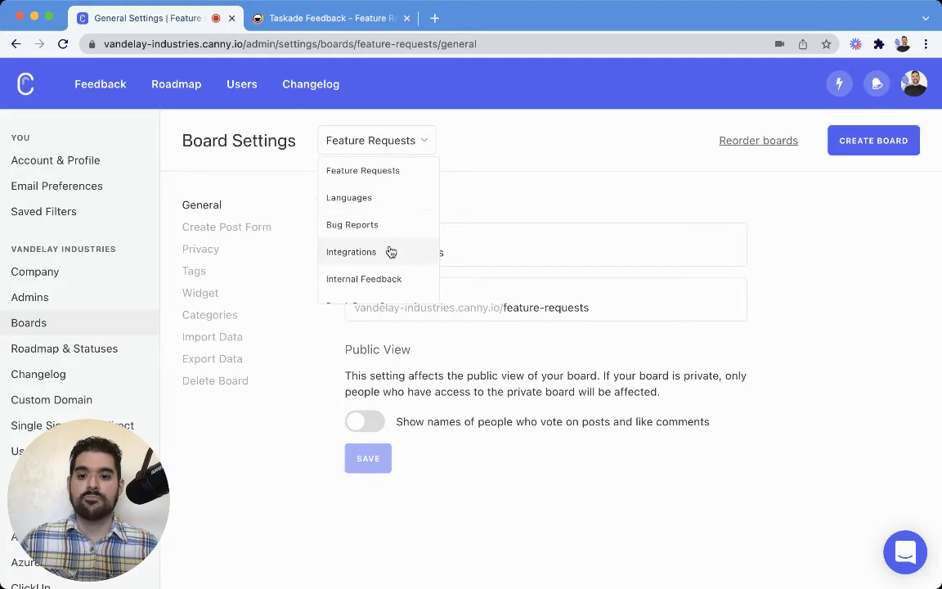
scroll(390, 251, down, 2)
scroll(391, 252, up, 2)
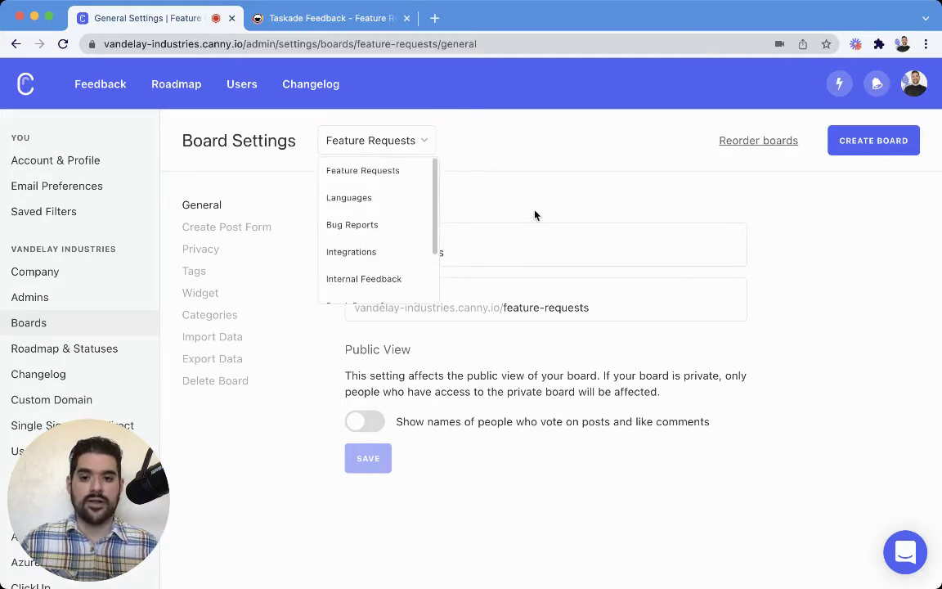
click(507, 211)
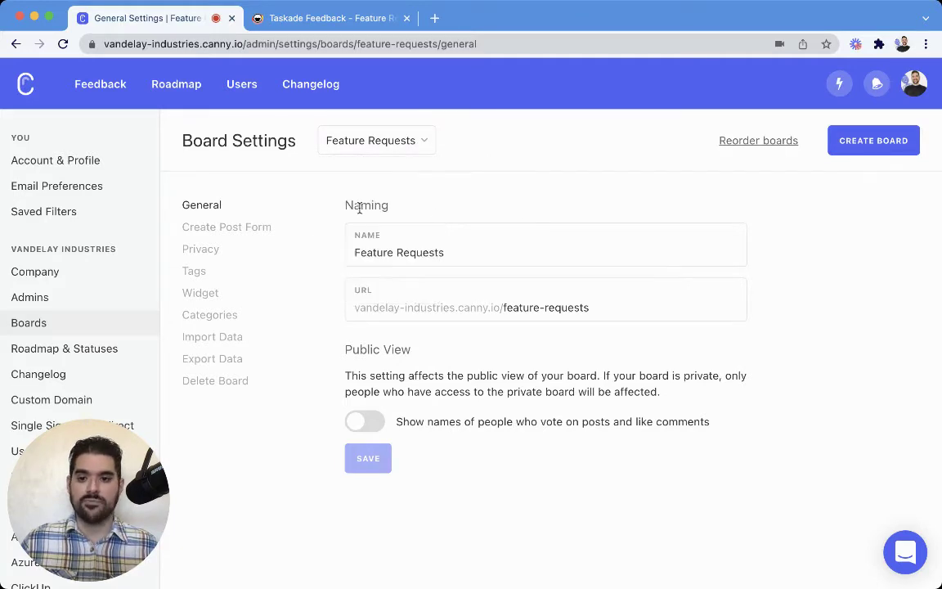
click(430, 254)
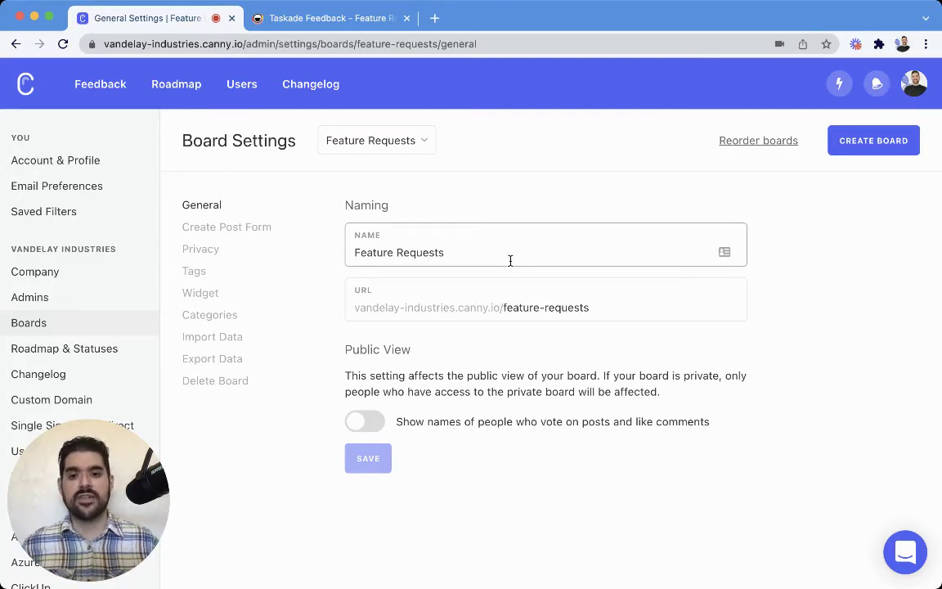
click(543, 314)
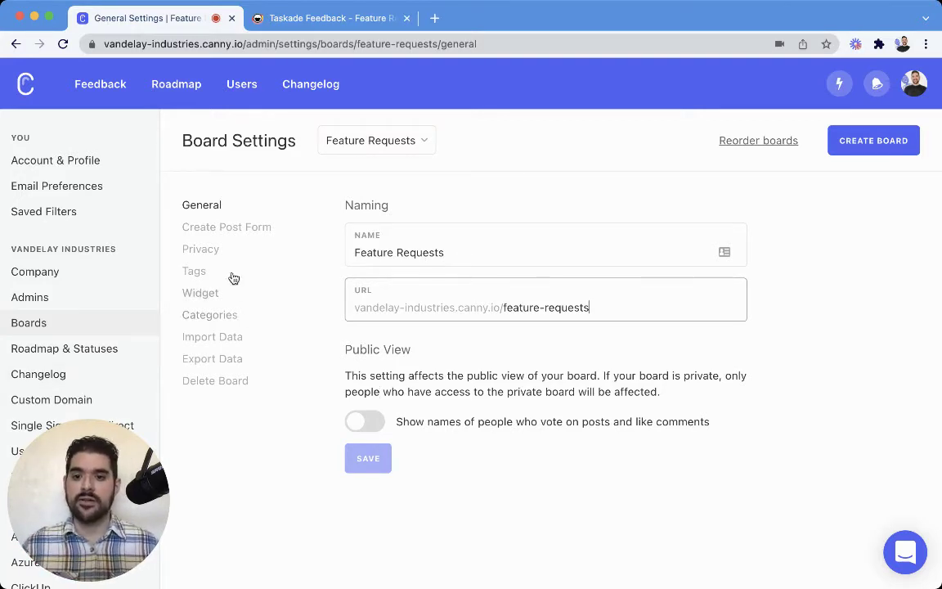
In Create Post Form settings, toggle 'Allow new posts from end users' off and back on.
click(231, 233)
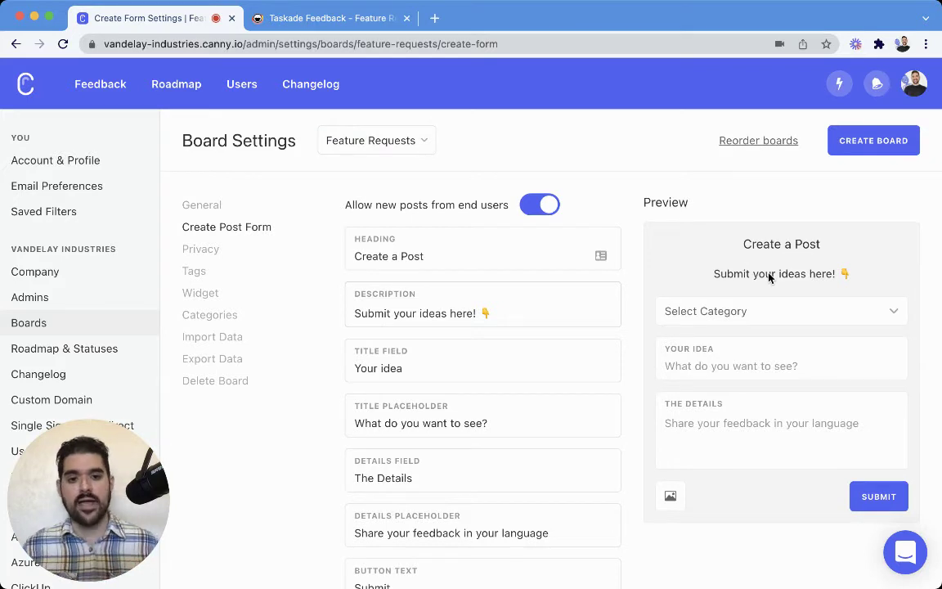
scroll(563, 342, down, 2)
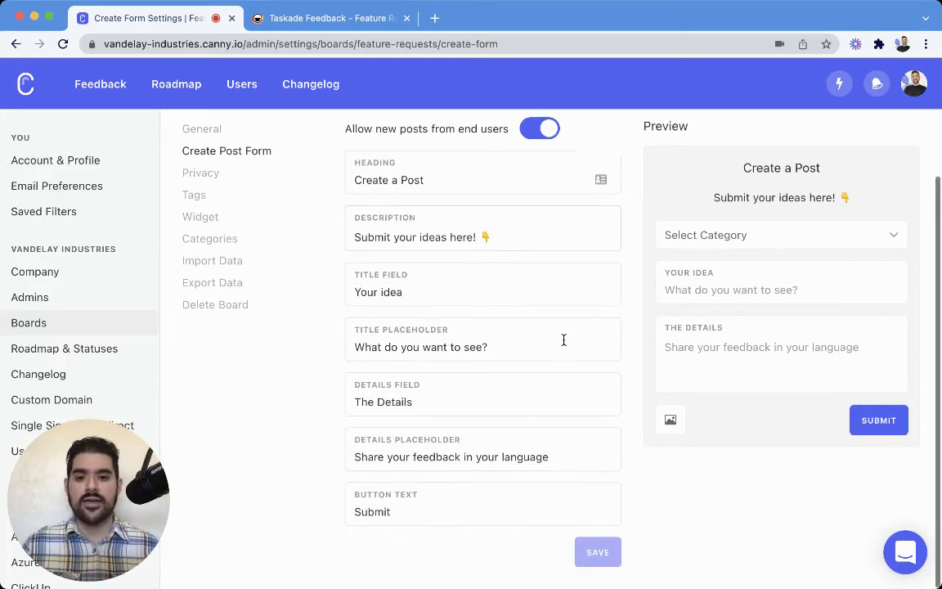
scroll(564, 339, up, 2)
scroll(563, 339, down, 2)
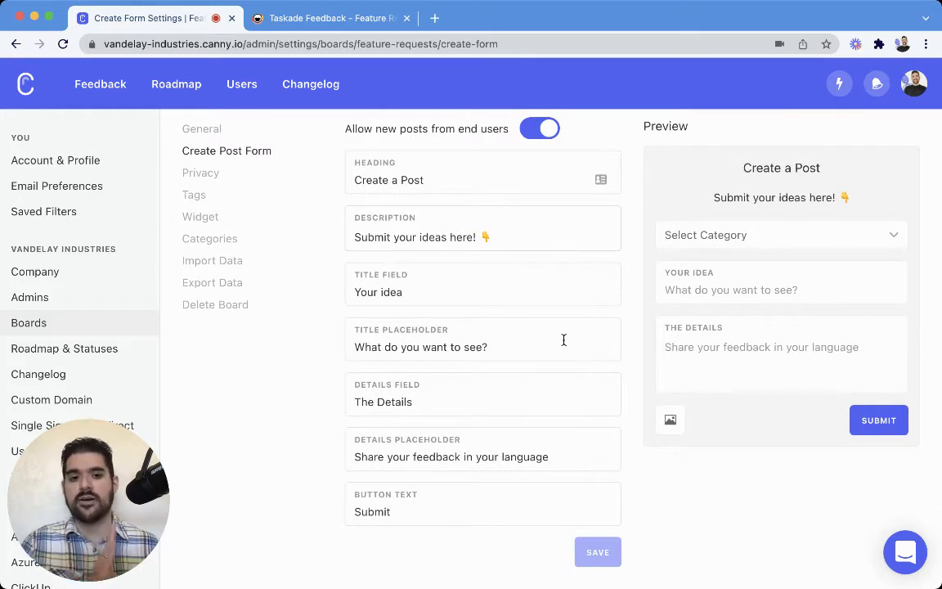
scroll(563, 339, up, 2)
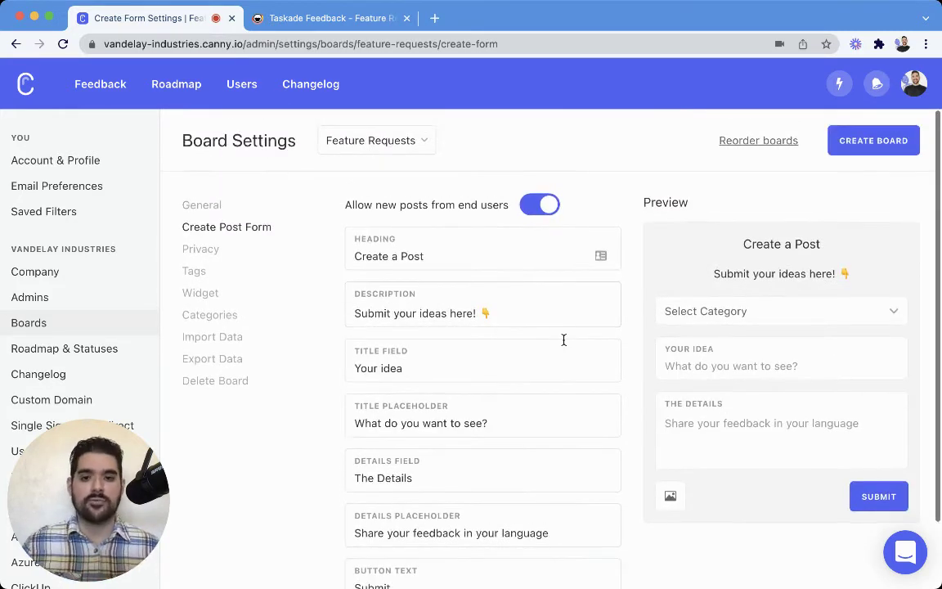
click(531, 207)
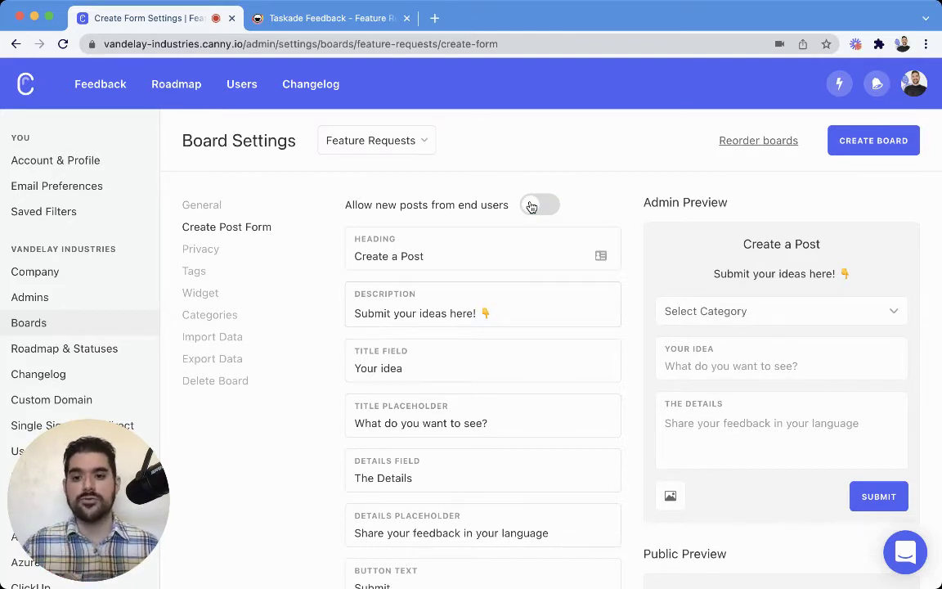
click(531, 207)
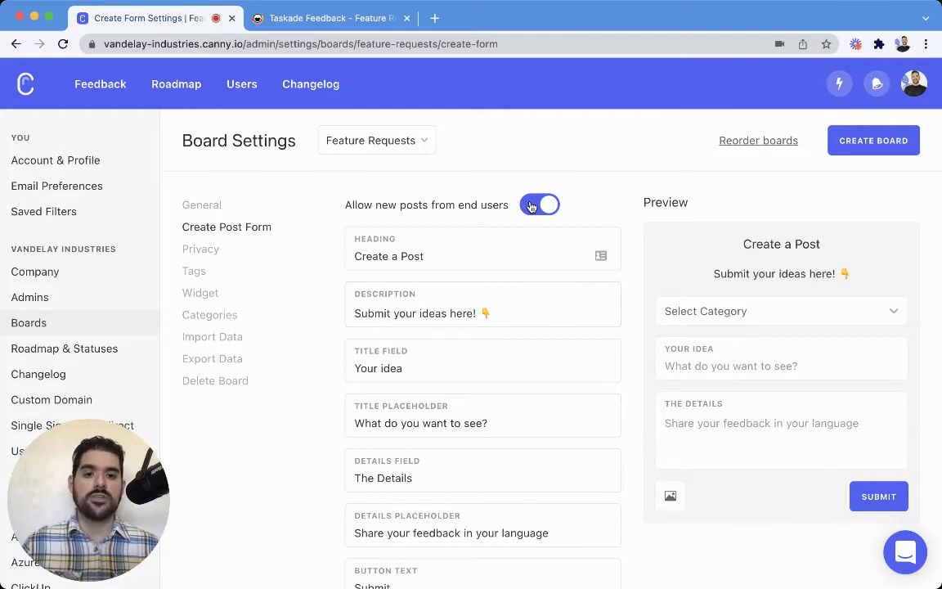
Make the board private and try the identified-user, email-domain and invited-email access options.
click(218, 250)
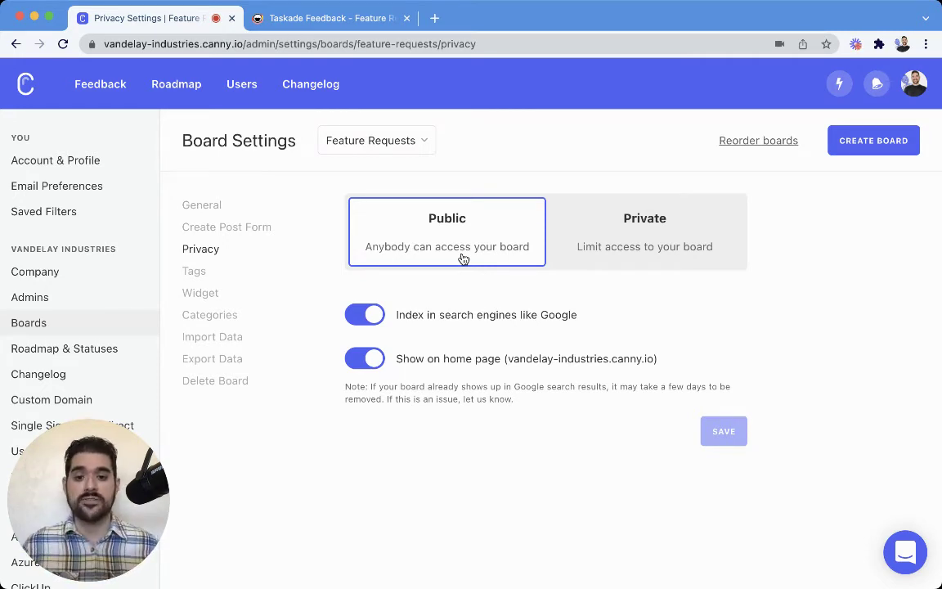
click(593, 249)
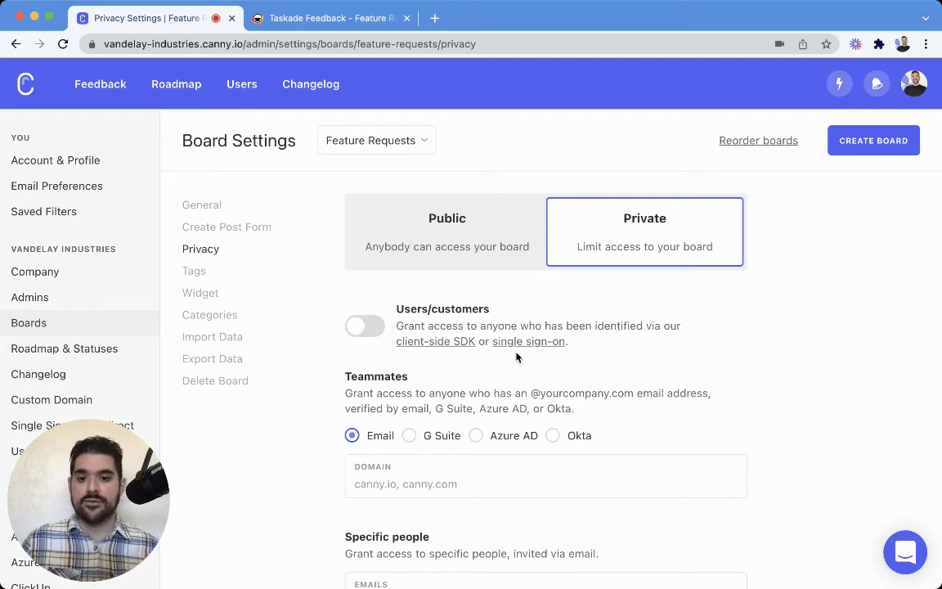
scroll(491, 336, down, 2)
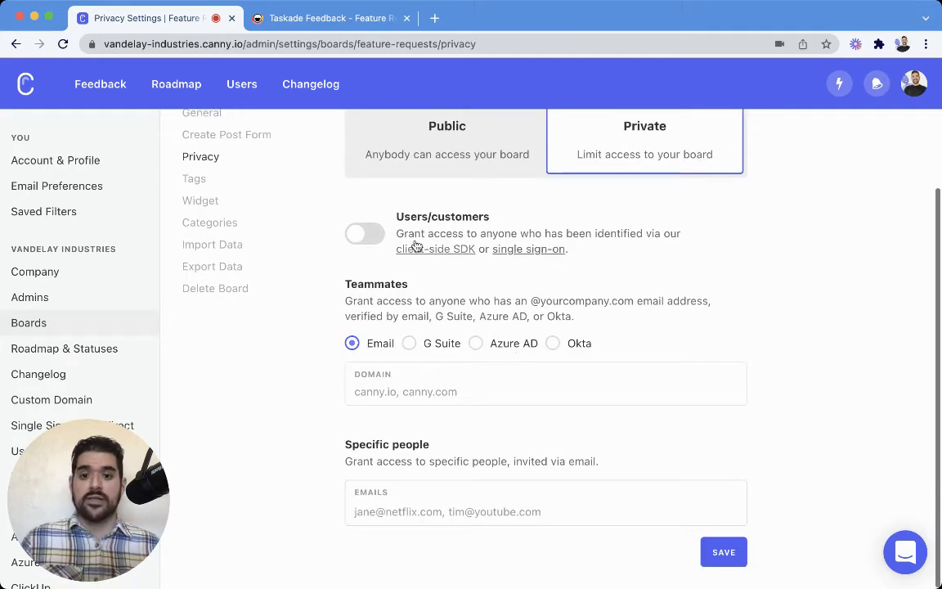
click(365, 236)
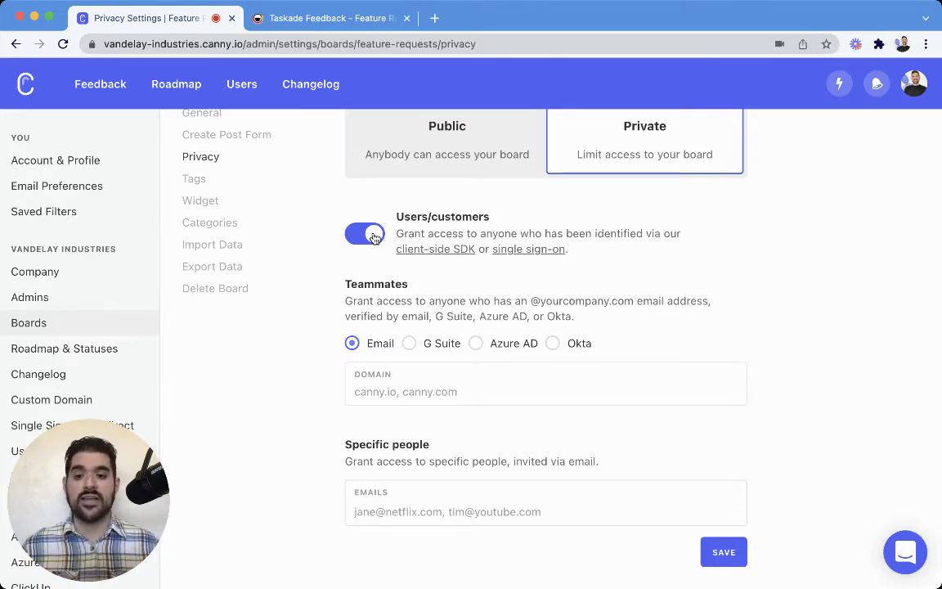
click(391, 385)
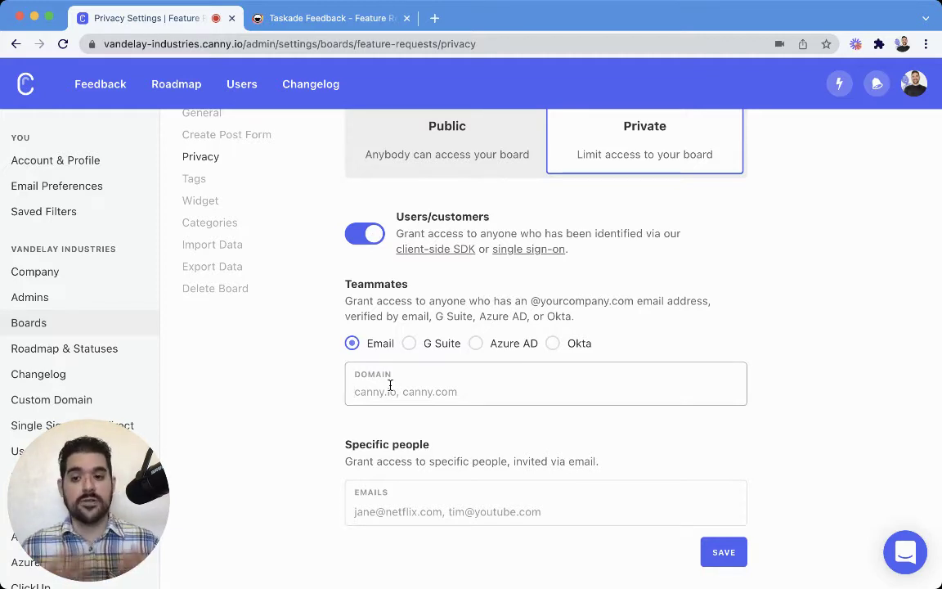
click(394, 514)
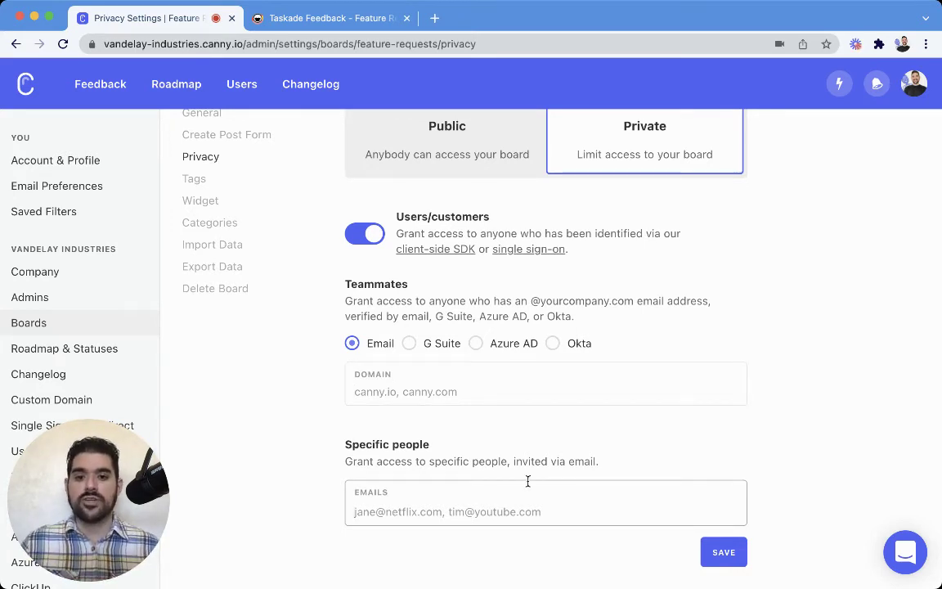
scroll(663, 475, up, 2)
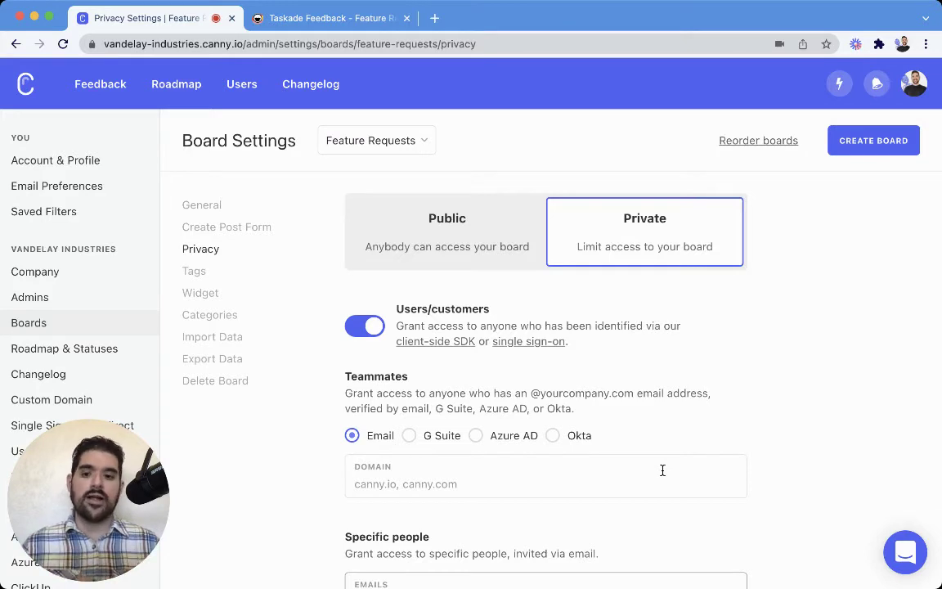
Open and close the account menu, then go to the board's Tags settings.
click(913, 82)
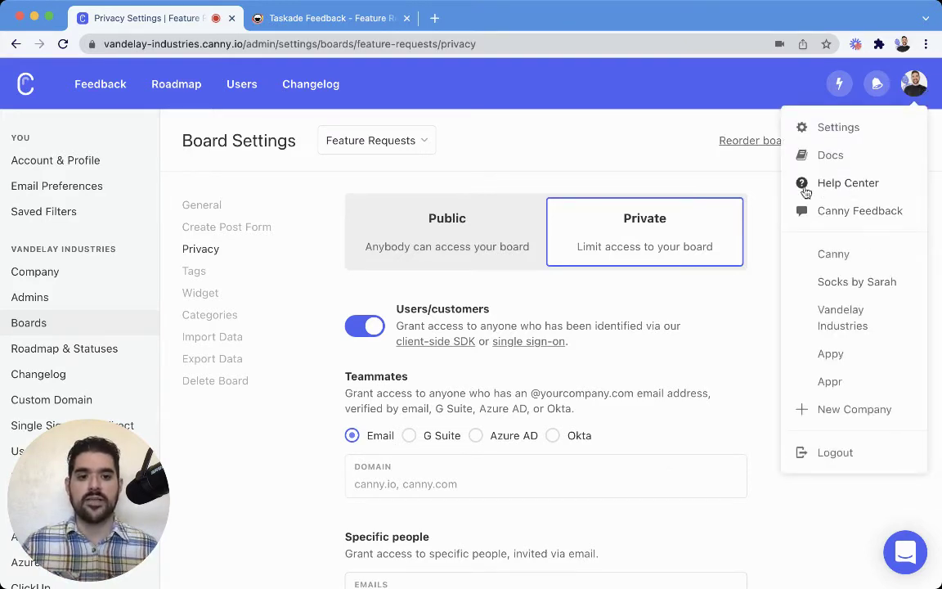
click(826, 82)
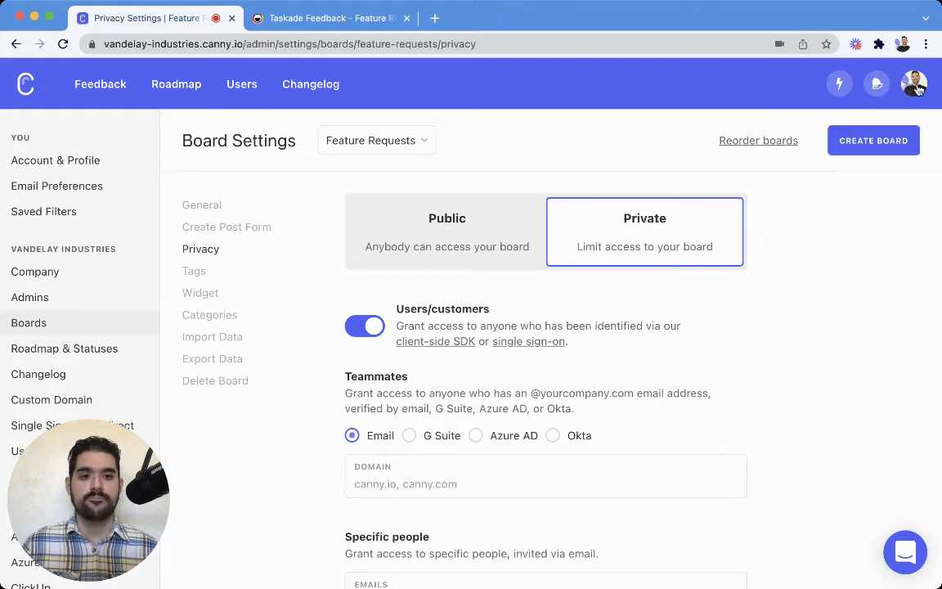
click(195, 271)
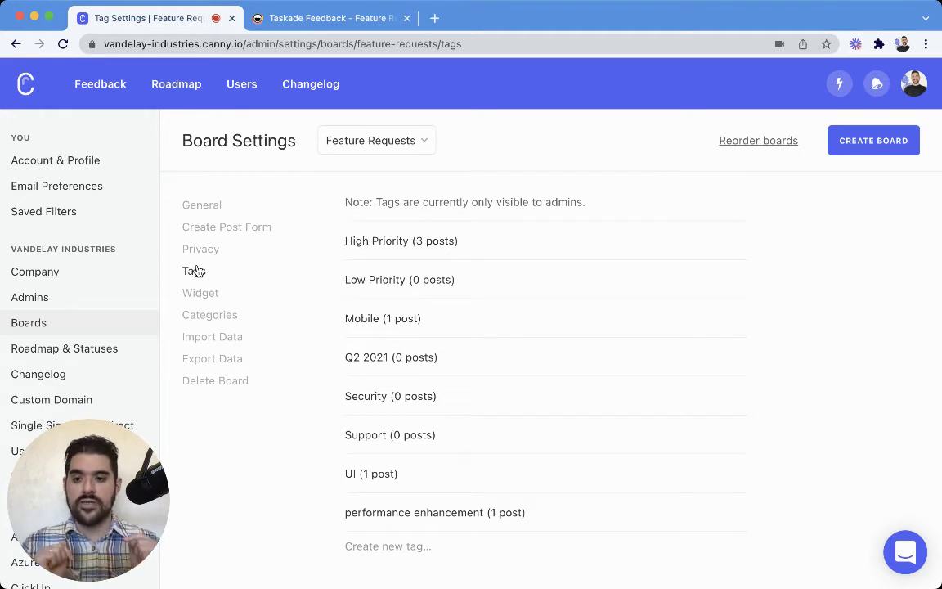
Move from Tags through Widget and Categories, ending on the Widget settings page.
click(197, 270)
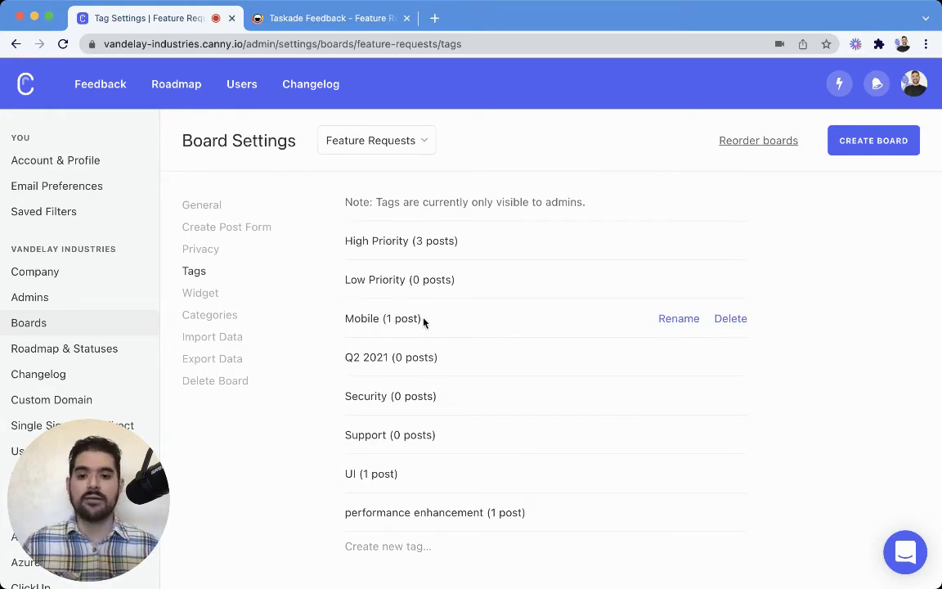
click(201, 293)
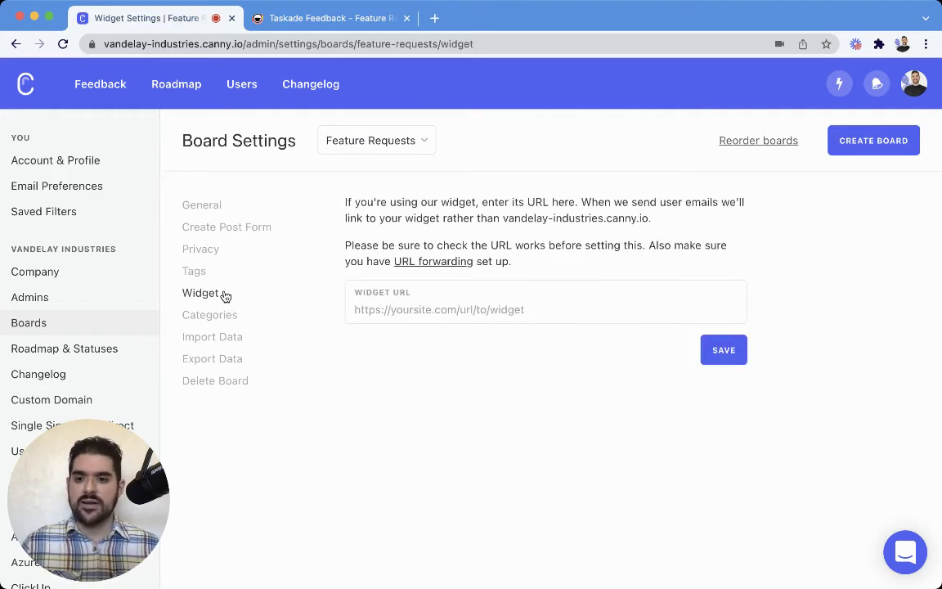
click(210, 317)
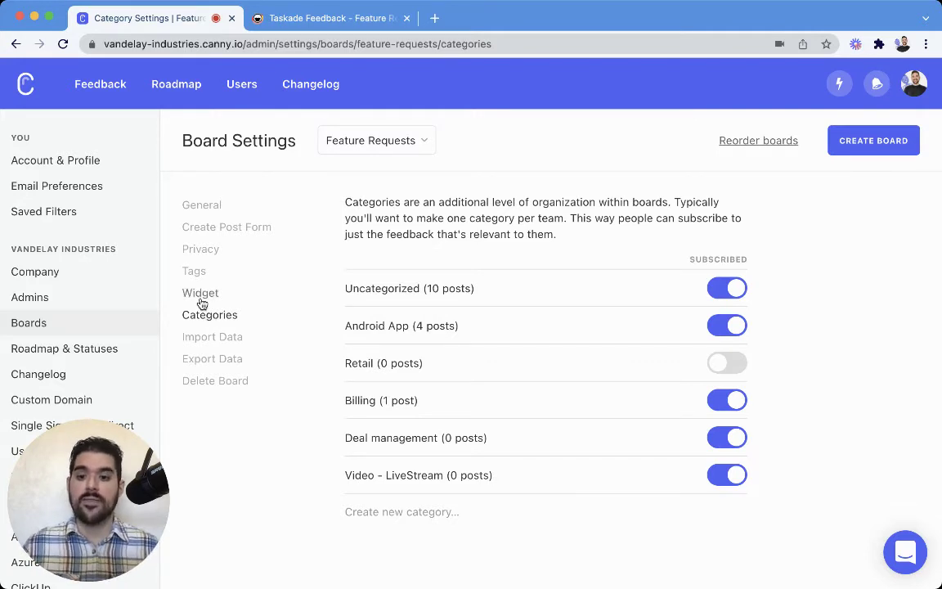
click(200, 296)
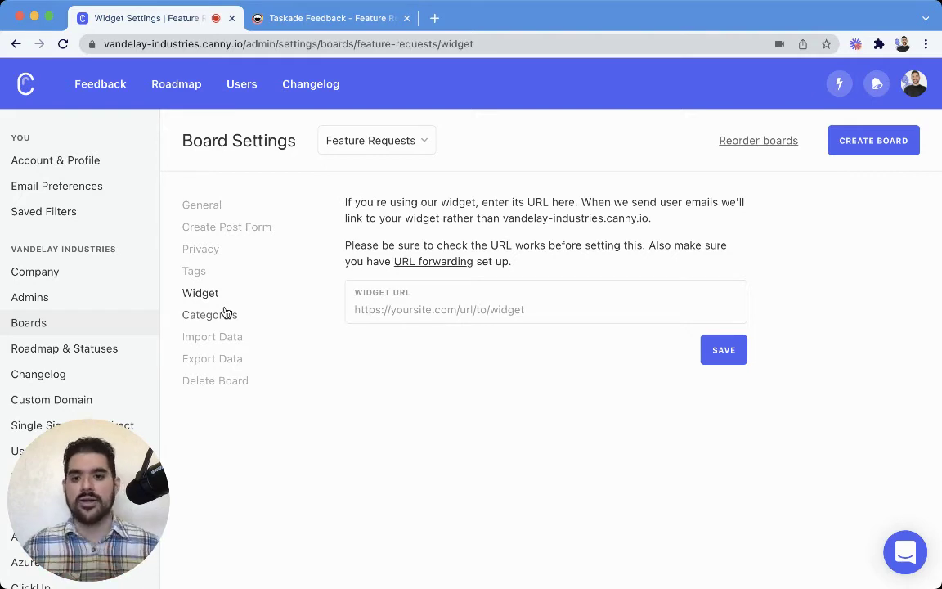
click(314, 25)
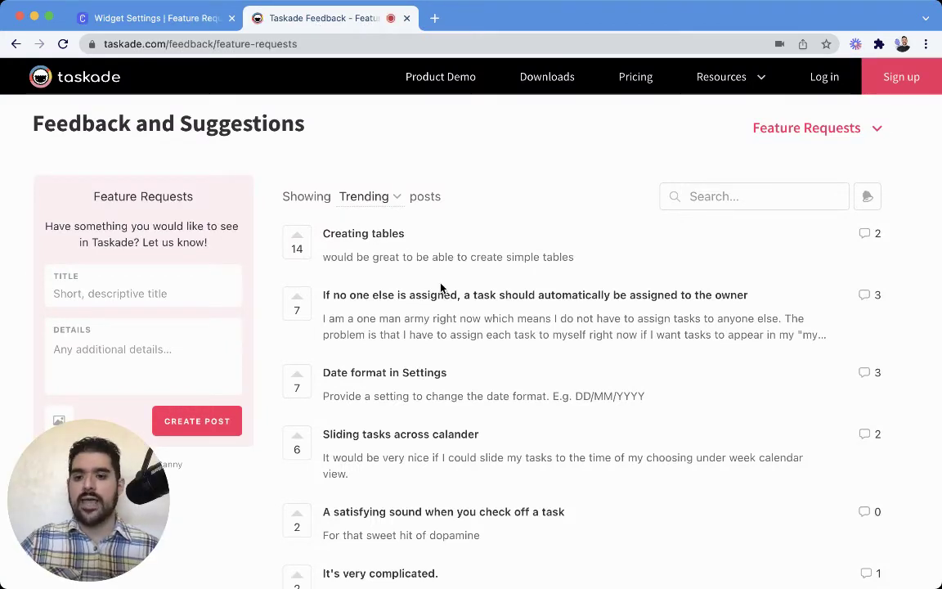
scroll(471, 373, down, 5)
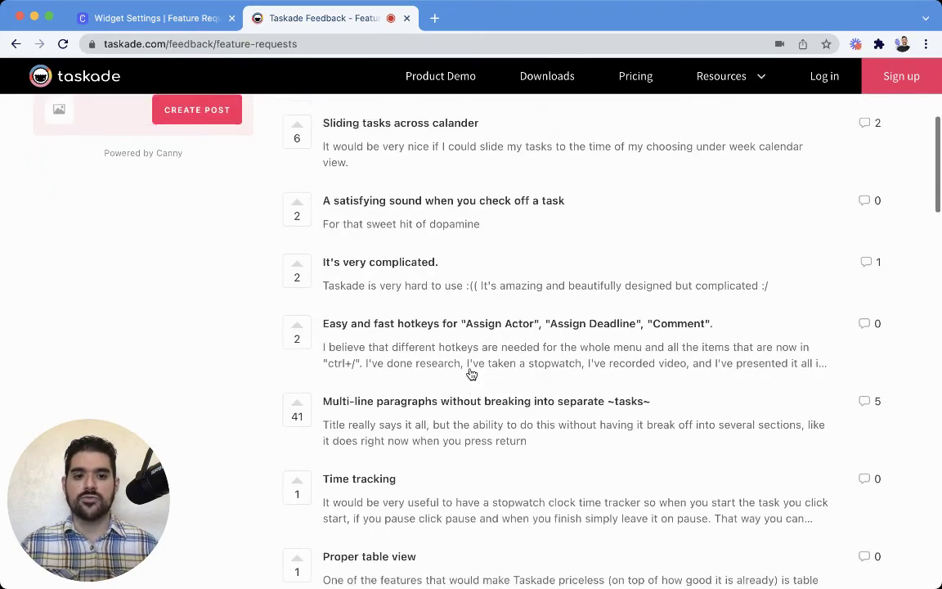
scroll(471, 373, down, 2)
scroll(471, 373, up, 7)
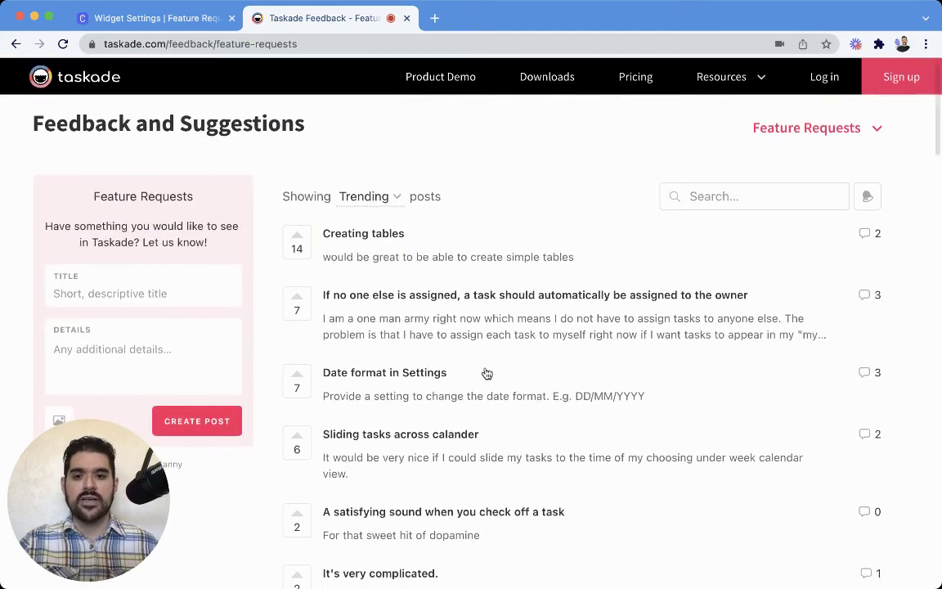
click(820, 129)
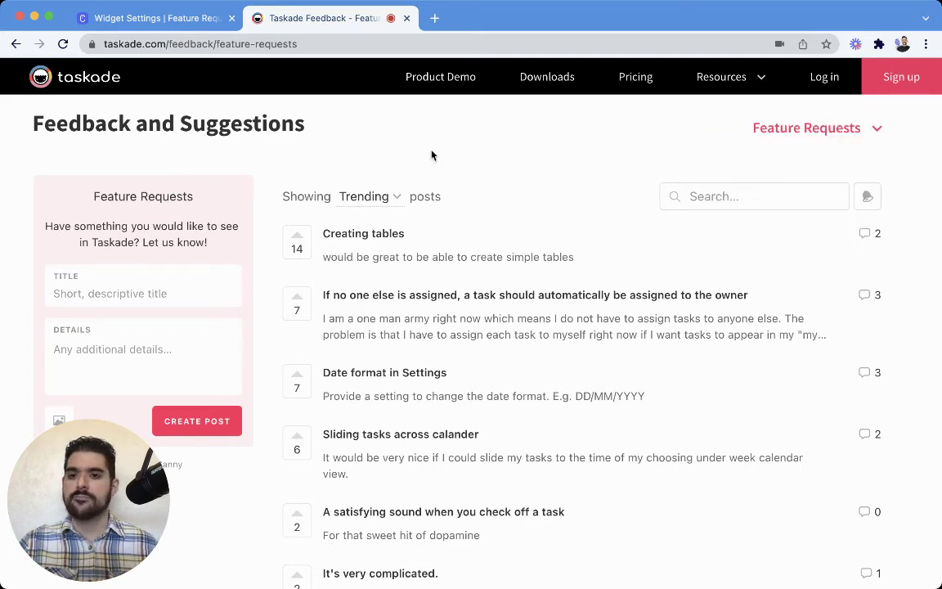
click(208, 23)
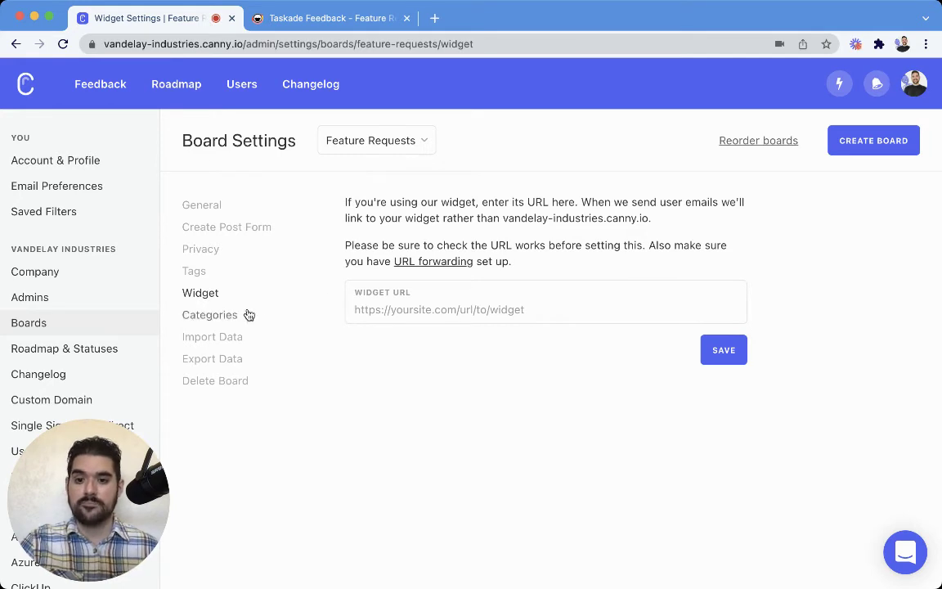
View the Import Data page, then move to Export Data for the CSV download.
click(208, 349)
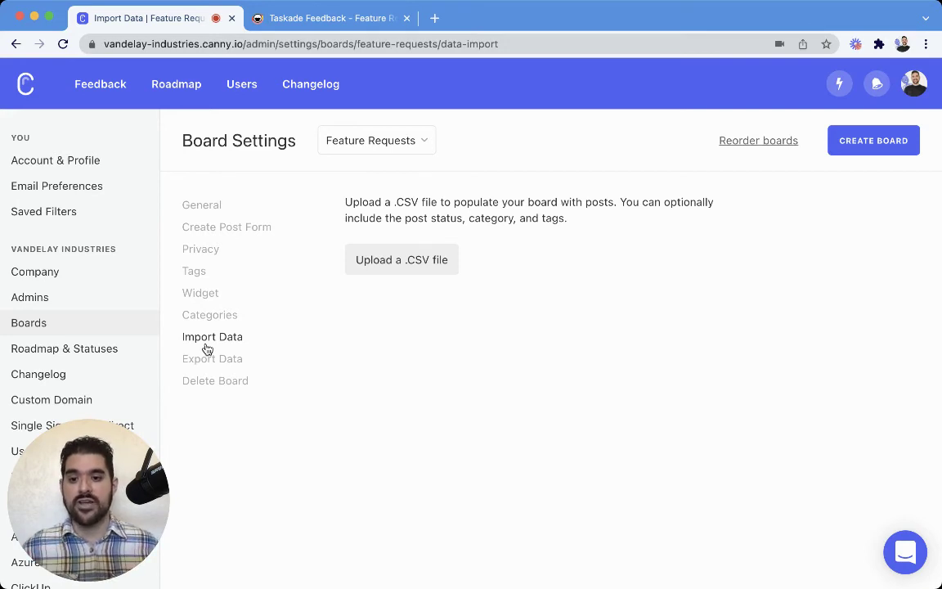
click(214, 370)
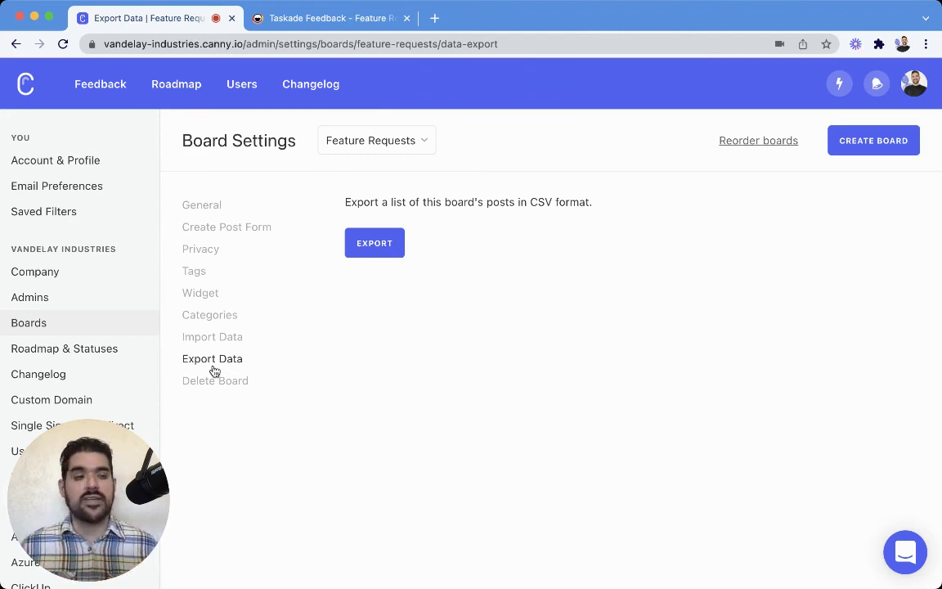
Open Delete Board and focus the board-name field without typing, then open and close the account menu.
click(215, 382)
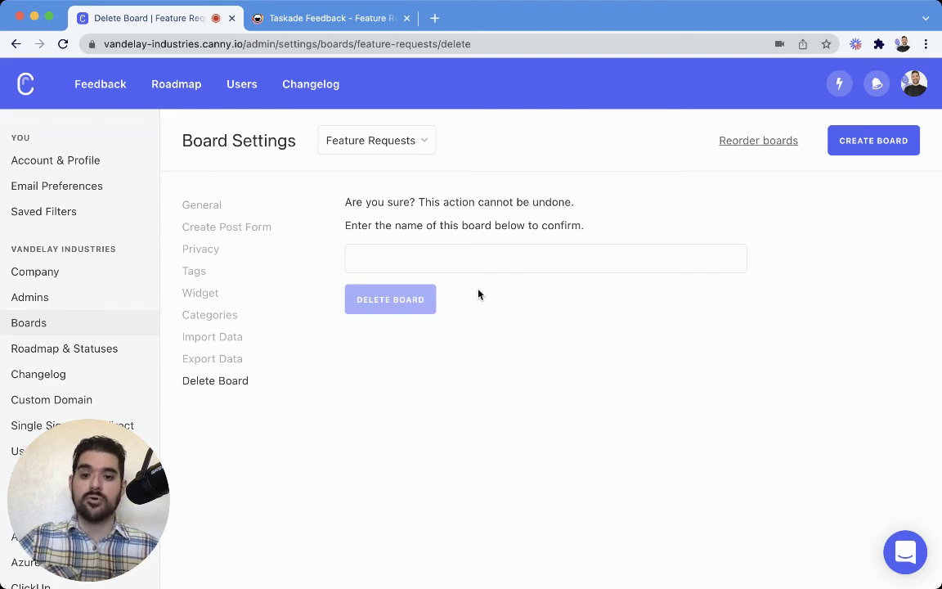
click(471, 256)
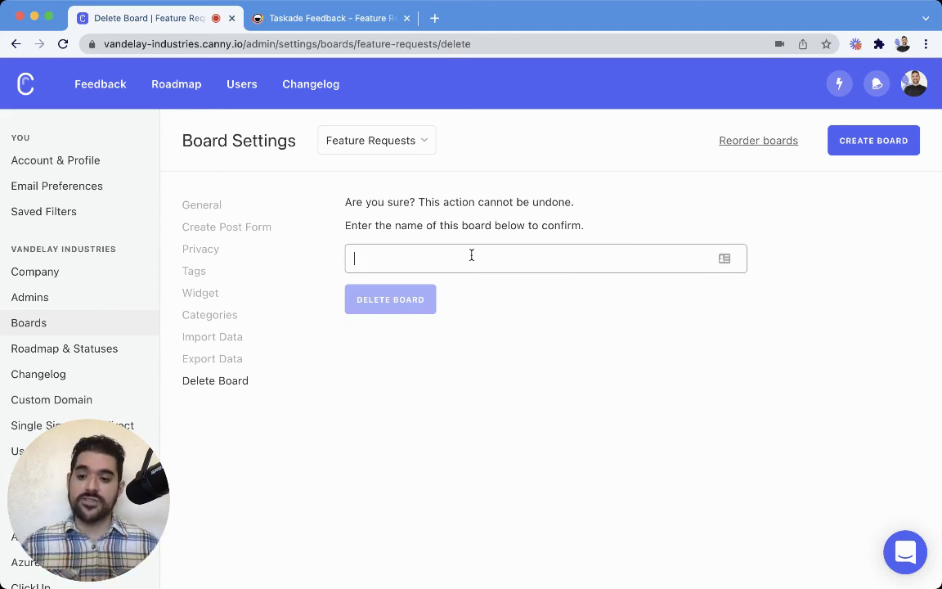
click(914, 100)
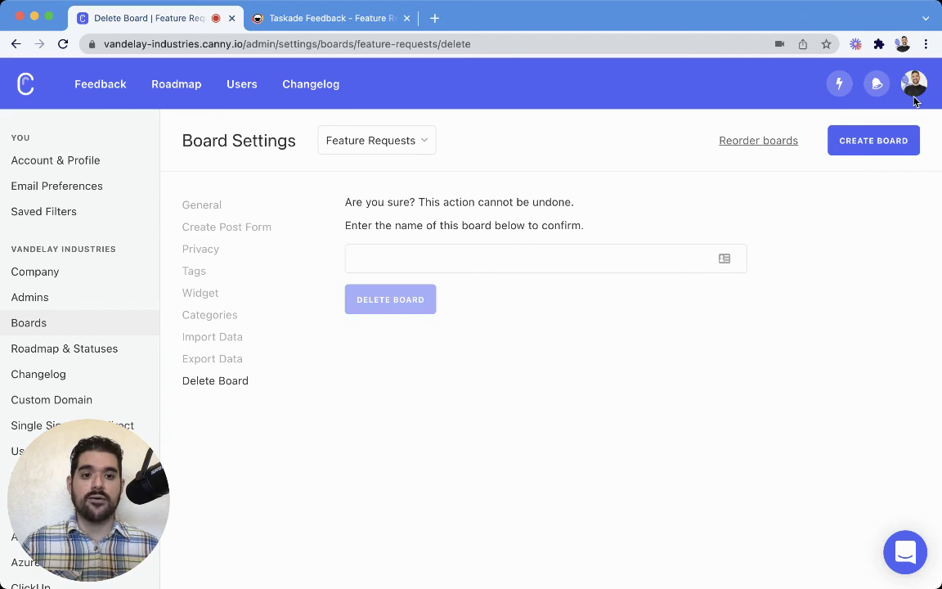
click(914, 94)
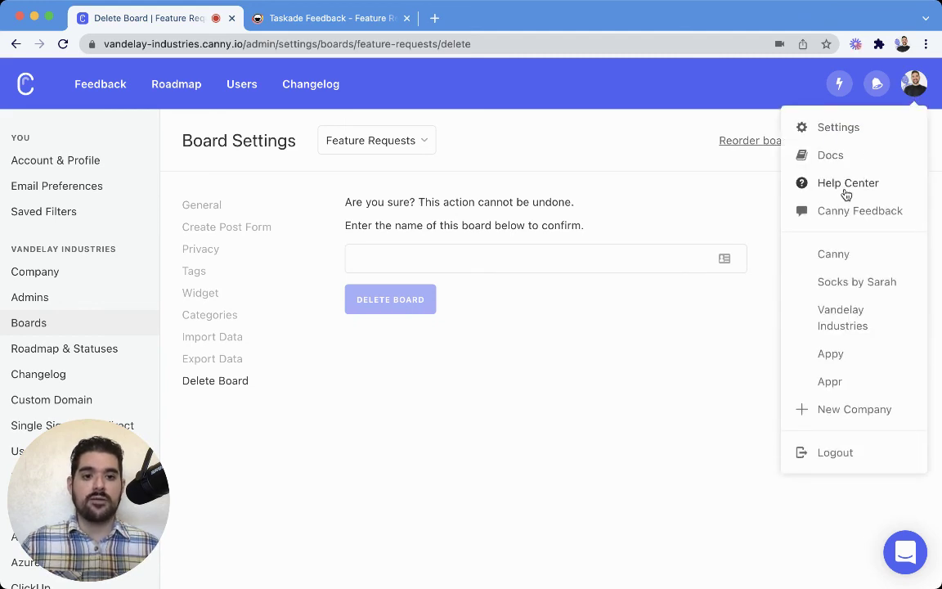
click(915, 87)
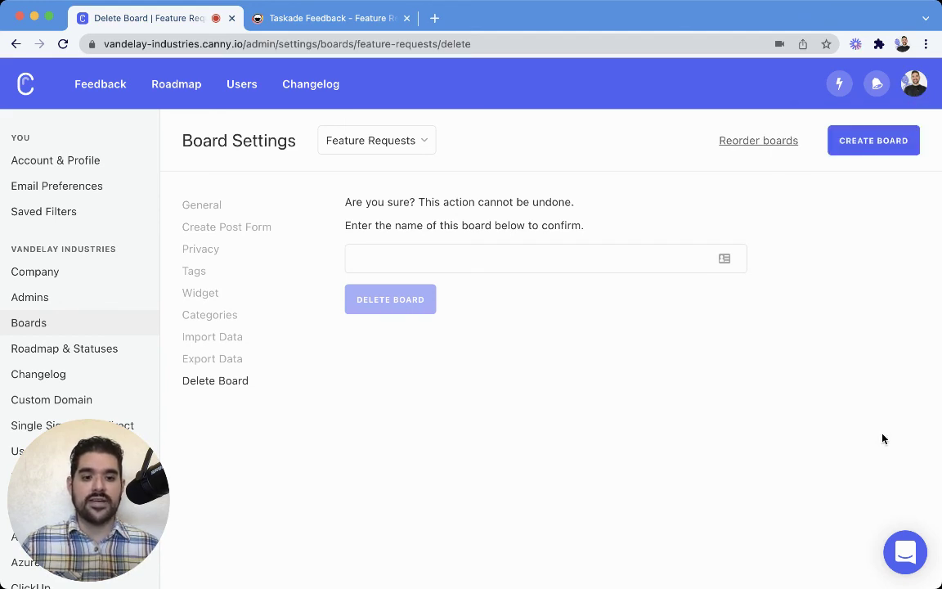
Open the support chat launcher and start a new conversation with Canny Bot.
click(908, 561)
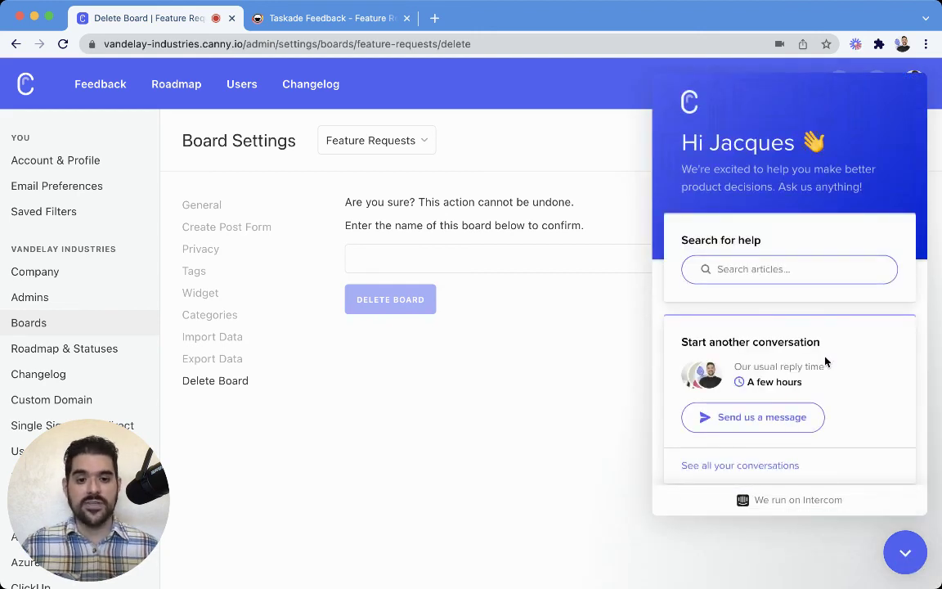
click(776, 419)
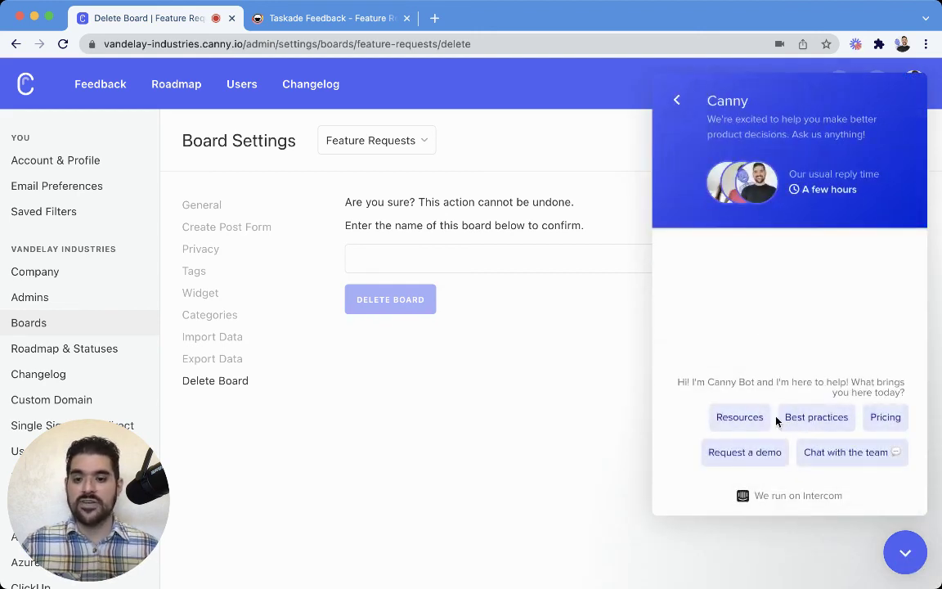